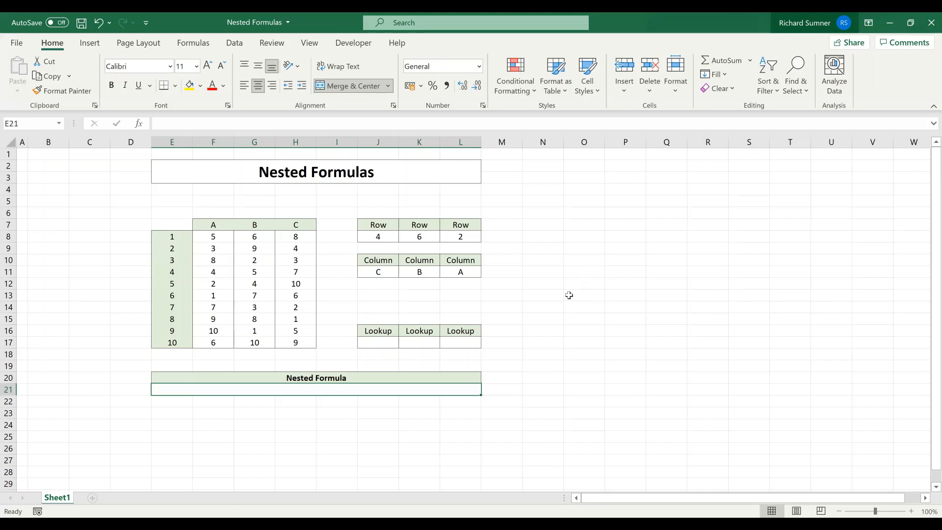
Step: Start an INDEX formula in J17 using the absolute range $F$8:$H$17 as its array
left_click(390, 344)
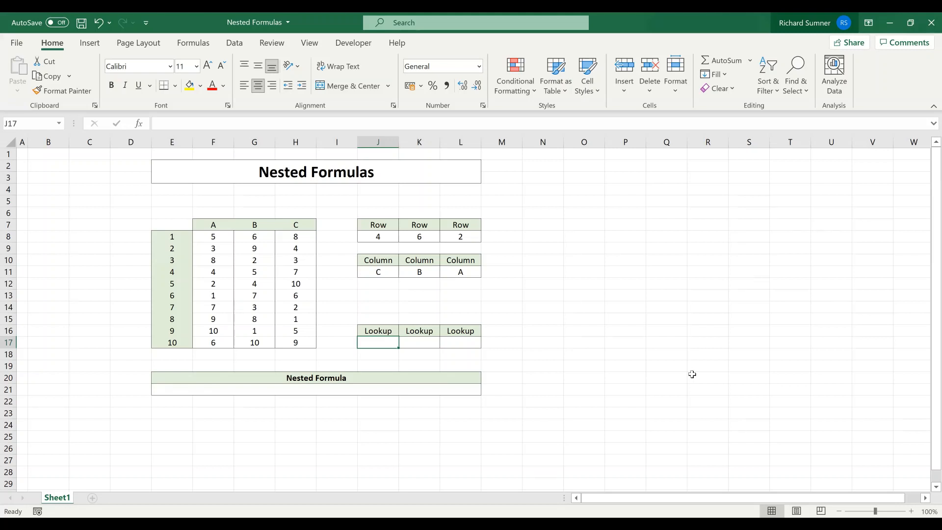
type("=")
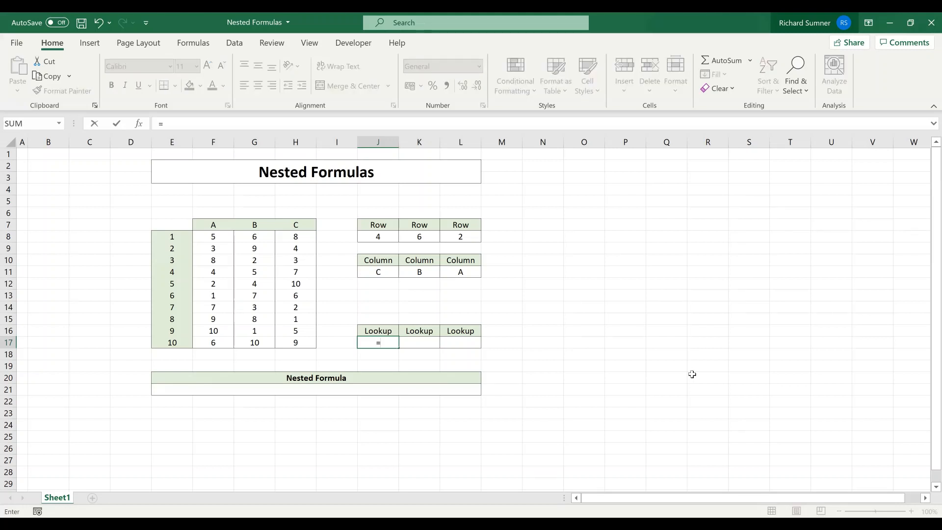
type("INDEX(")
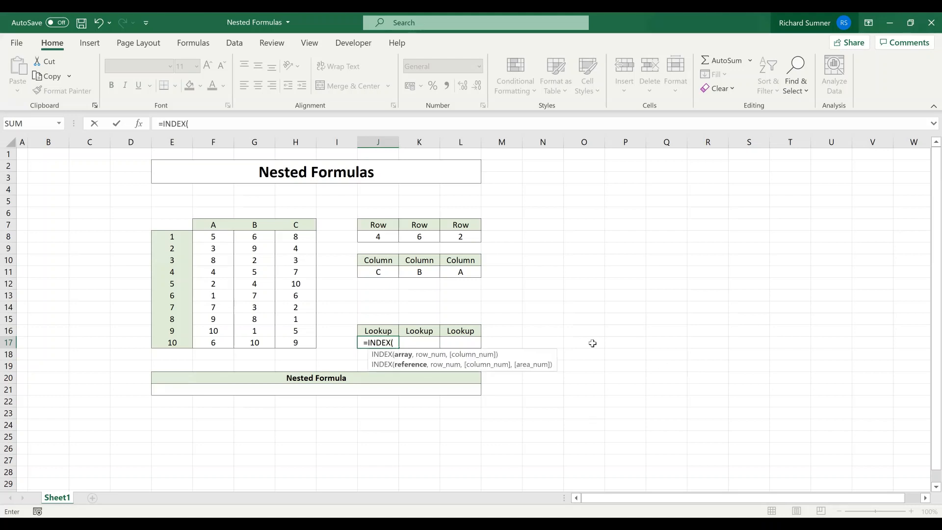
left_click(209, 239)
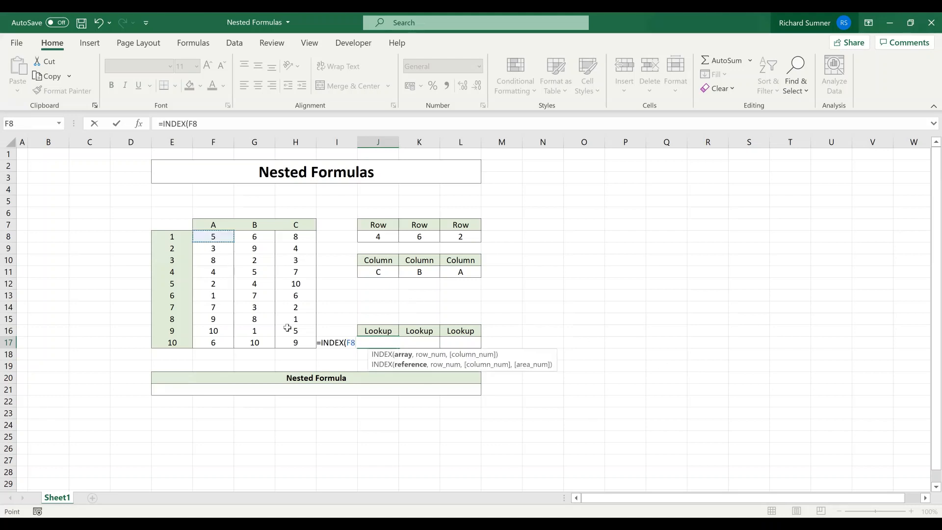
left_click(296, 344, "shift")
key("F4")
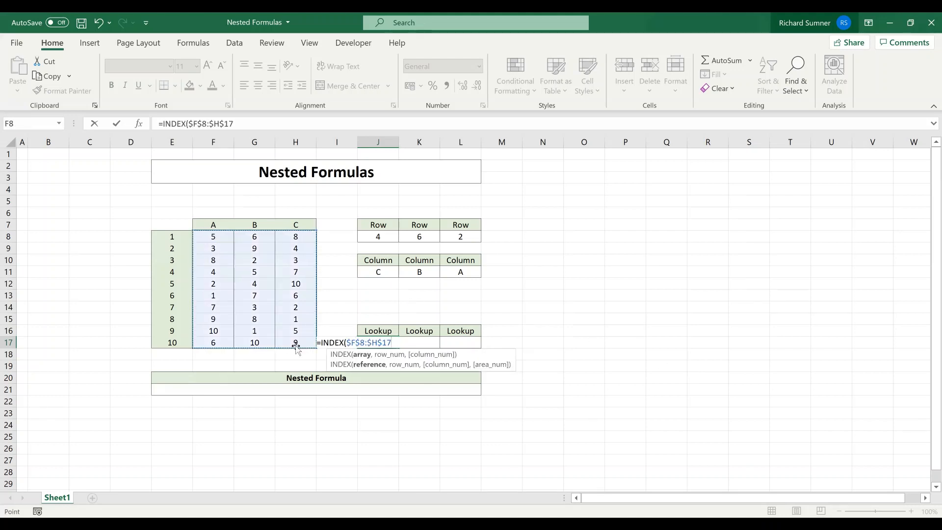
type(",")
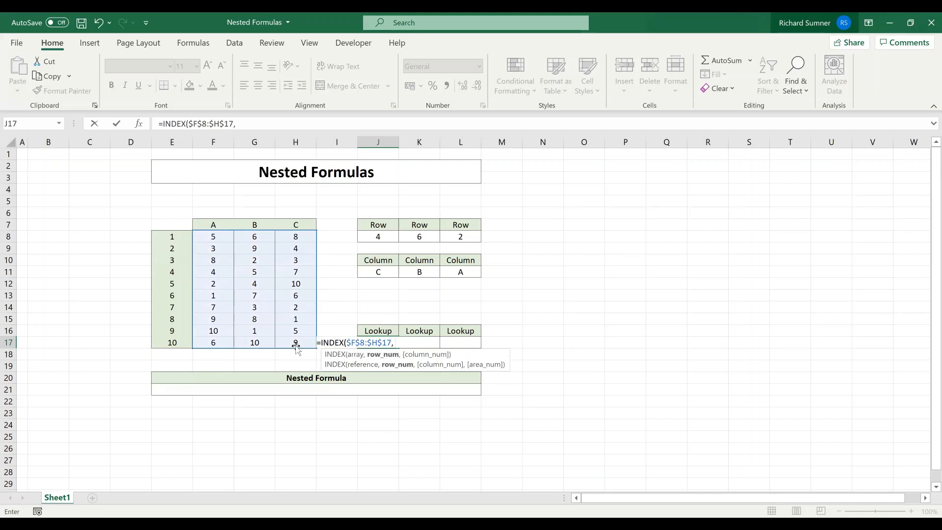
Step: Add MATCH(J$8, $E$8:$E$17, 0) as the row number argument of the INDEX formula
type(" MATCH(")
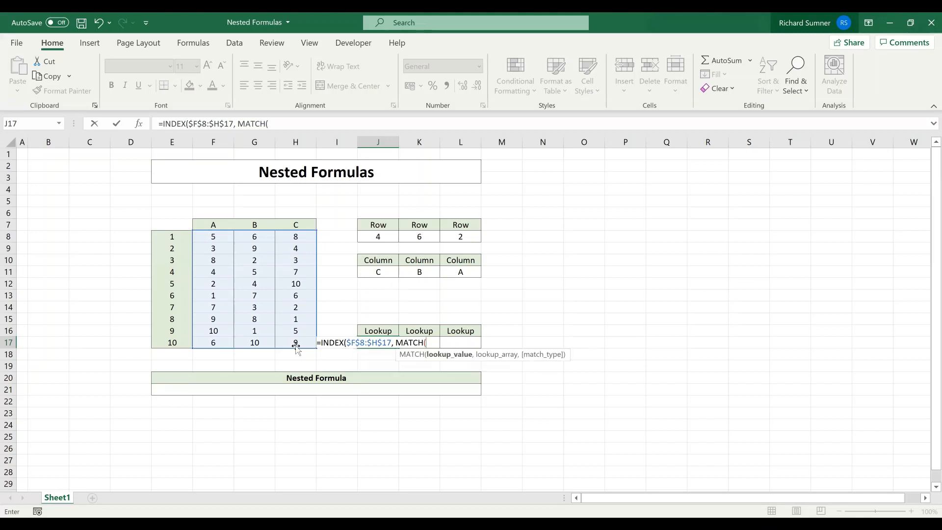
left_click(380, 236)
key("F4")
key("F4")
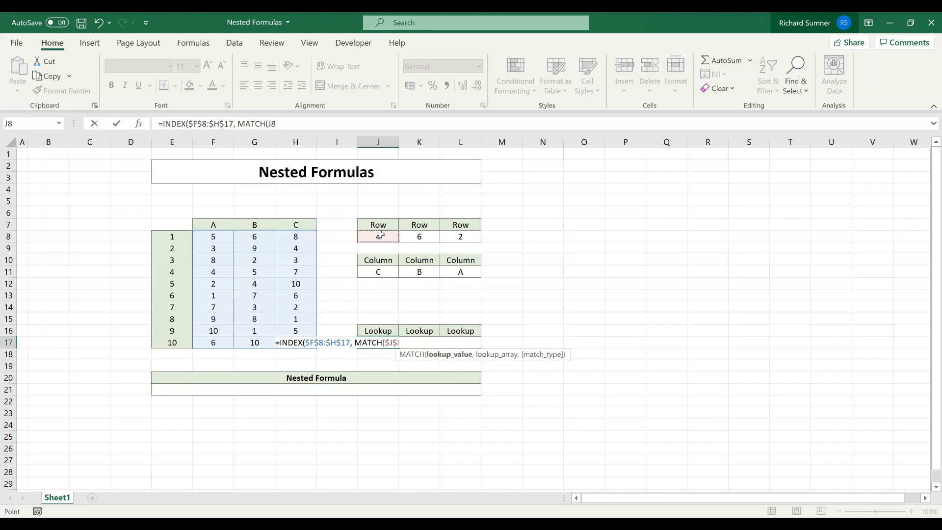
type(",")
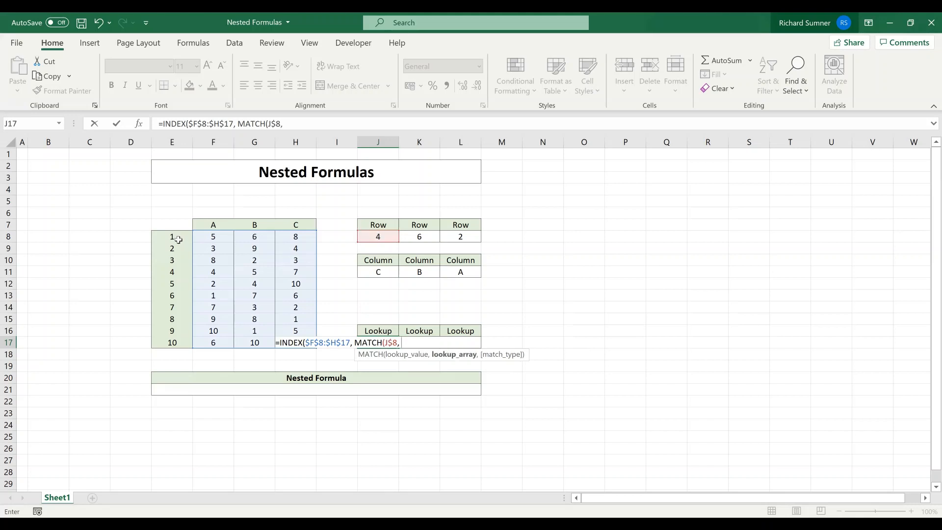
left_click_drag(172, 237, 174, 342)
key("F4")
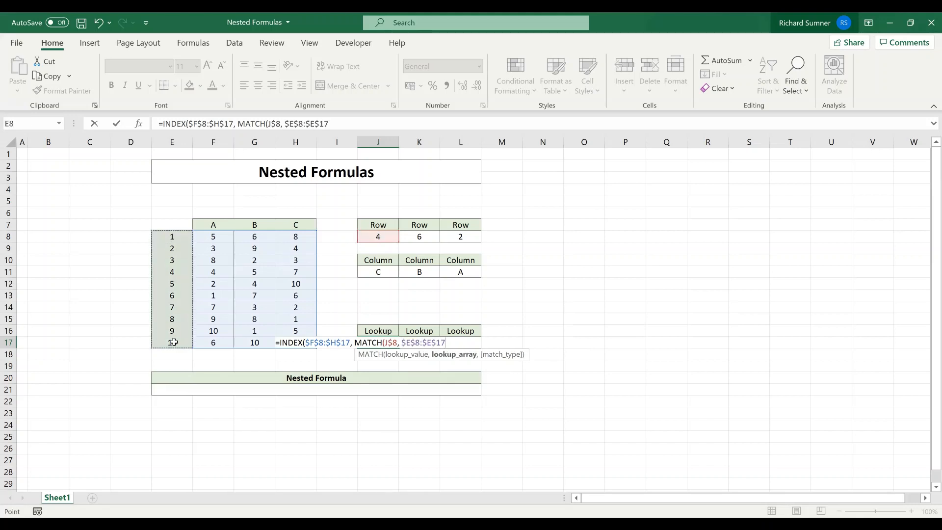
type(", 0),")
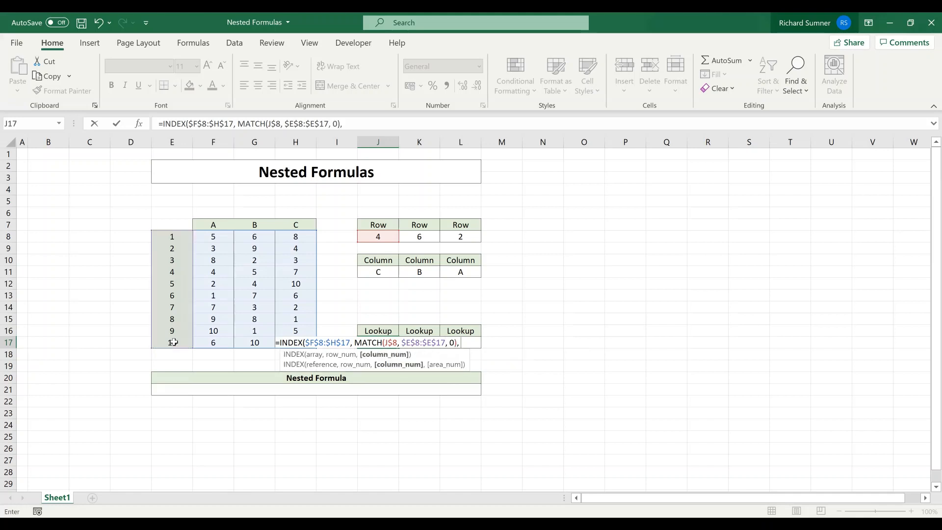
Step: Add MATCH(J$11, $F$7:$H$7, 0) as the column number argument and complete the INDEX formula in J17
type(" MATCH(")
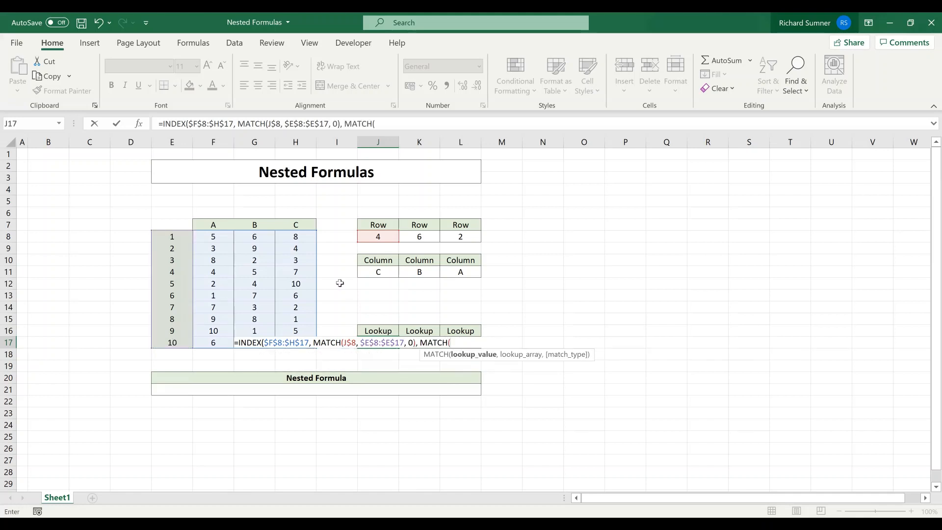
left_click(376, 274)
key("F4")
key("F4")
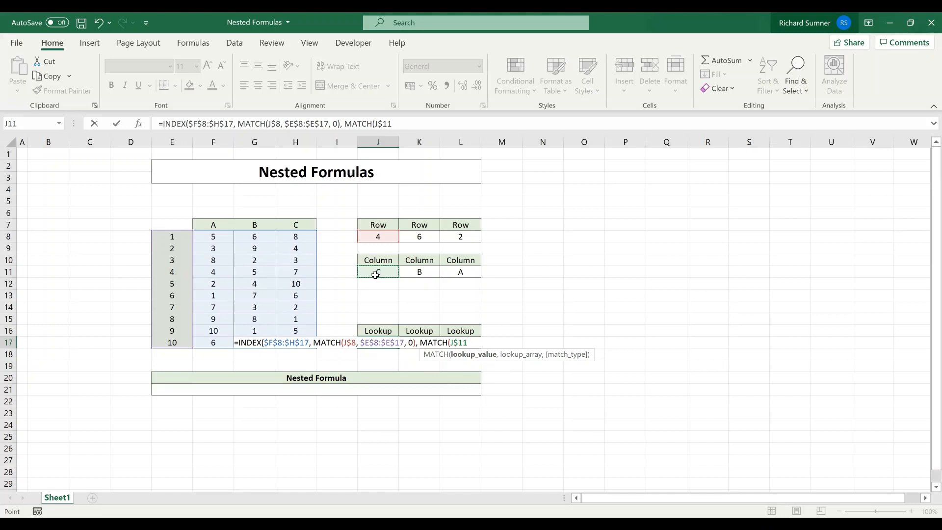
type(",")
left_click(209, 224)
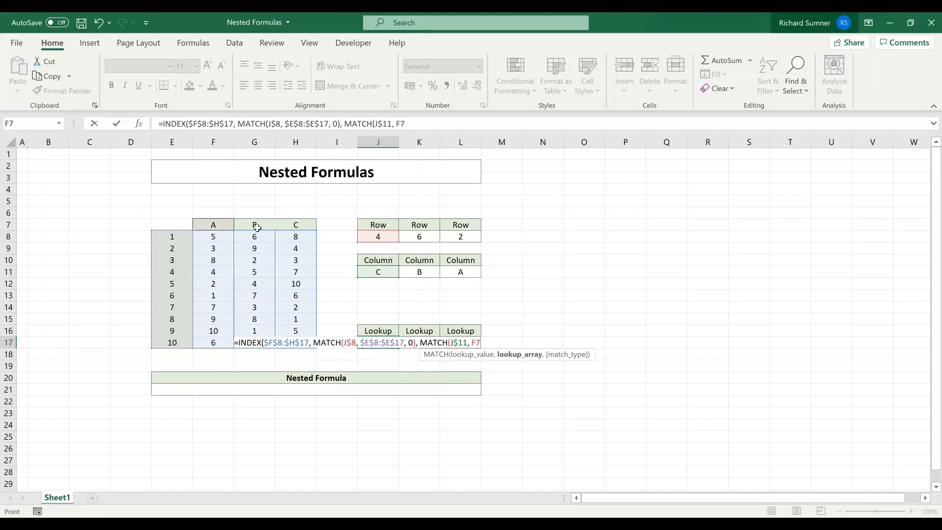
left_click_drag(209, 224, 301, 228)
key("F4")
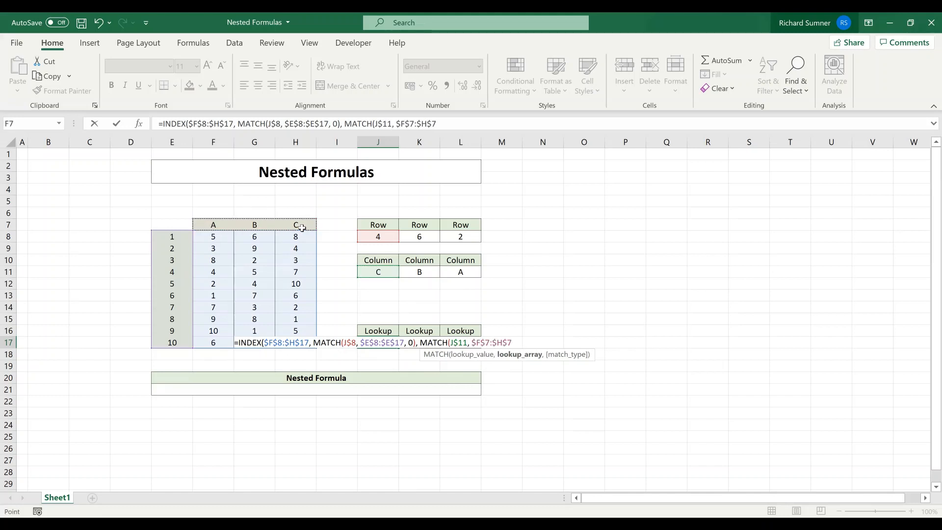
type(", 0)")
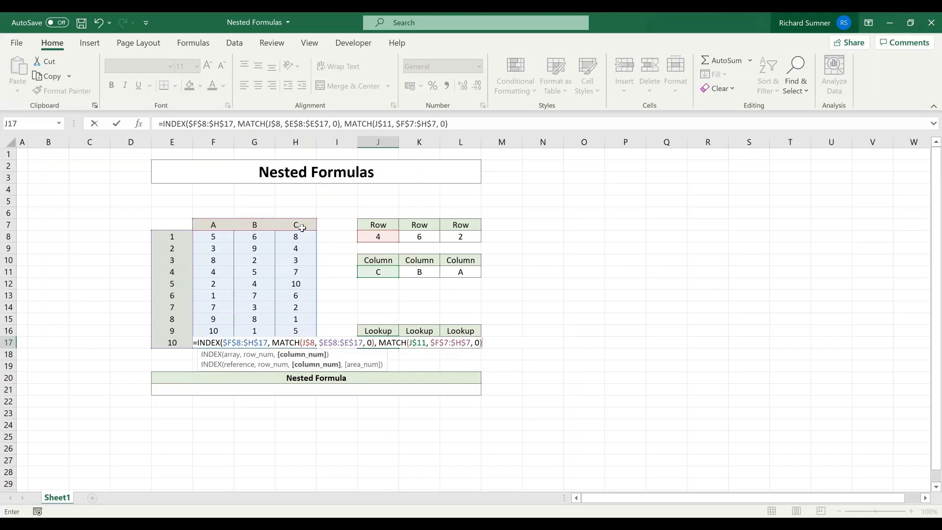
type(")")
key("Return")
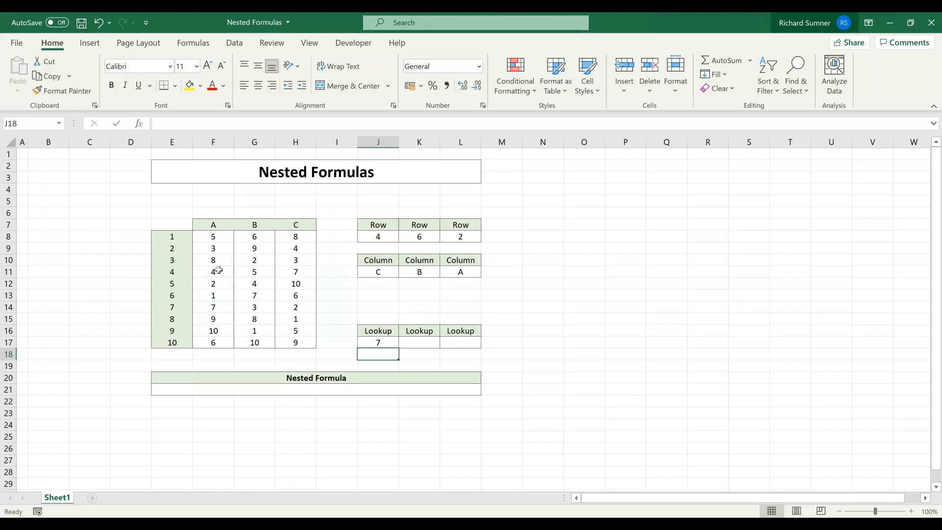
Step: Copy the lookup formula from J17 into K17:L17
right_click(382, 341)
left_click(442, 192)
left_click_drag(420, 342, 461, 342)
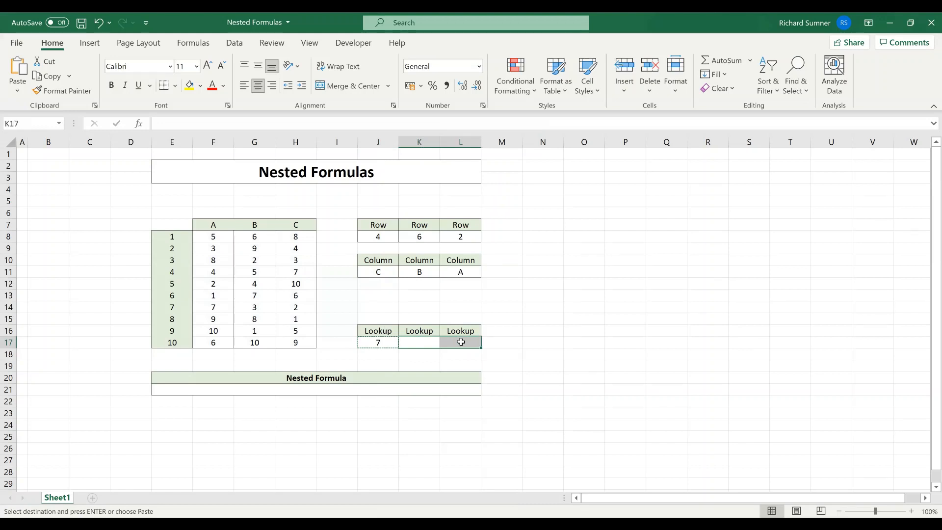
key("ctrl+v")
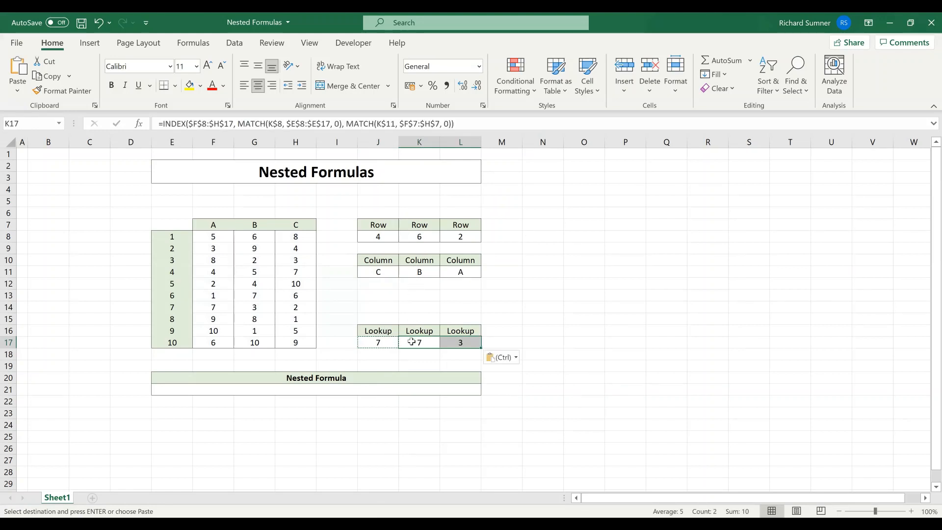
Step: Examine the INDEX MATCH formulas in J17, K17 and L17 and the row and column cells they reference
left_click(384, 343)
left_click(466, 124)
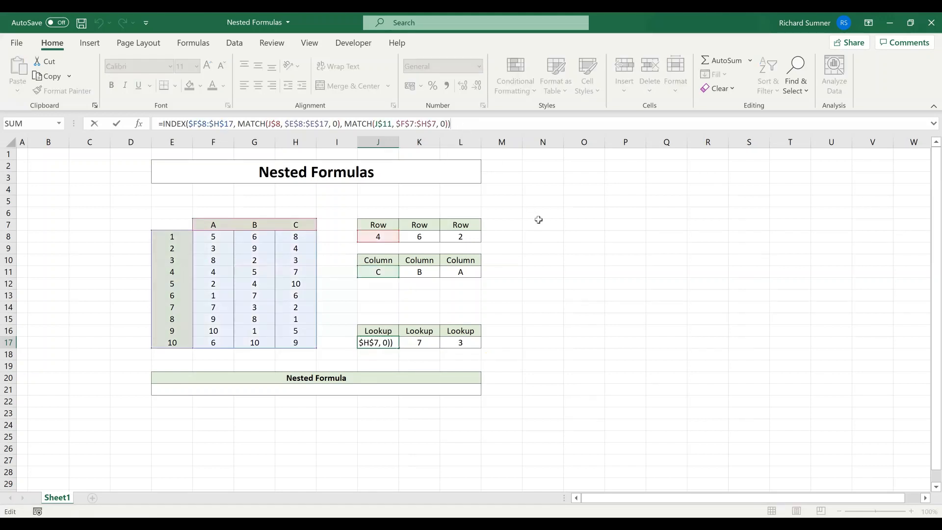
key("Return")
left_click(456, 346)
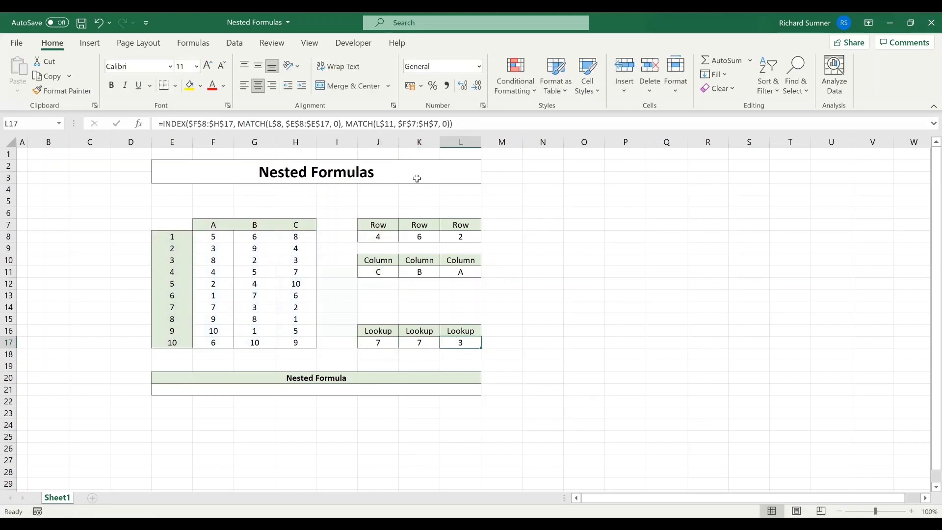
left_click(425, 124)
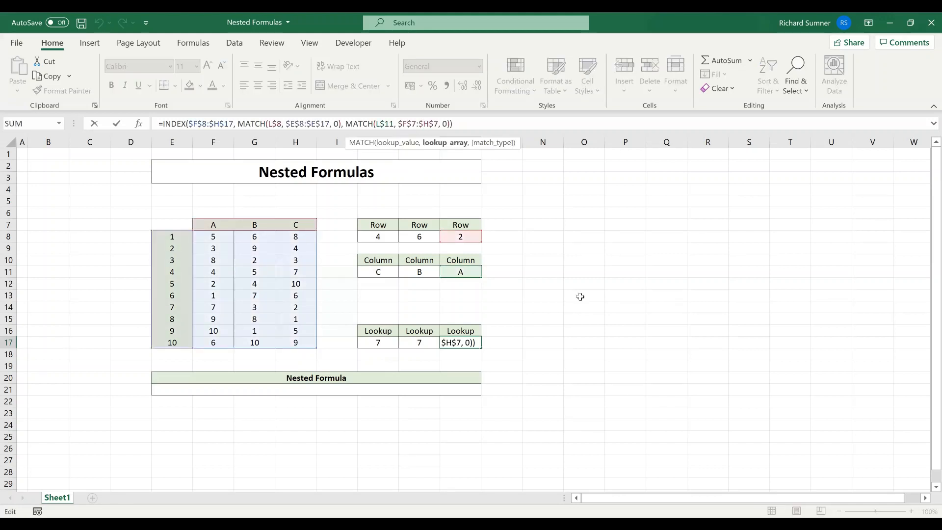
key("Return")
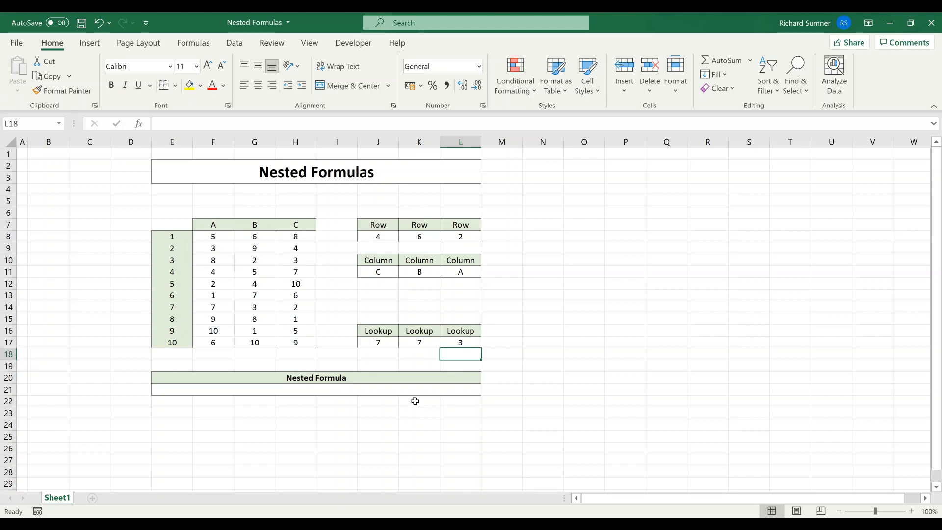
left_click(462, 389)
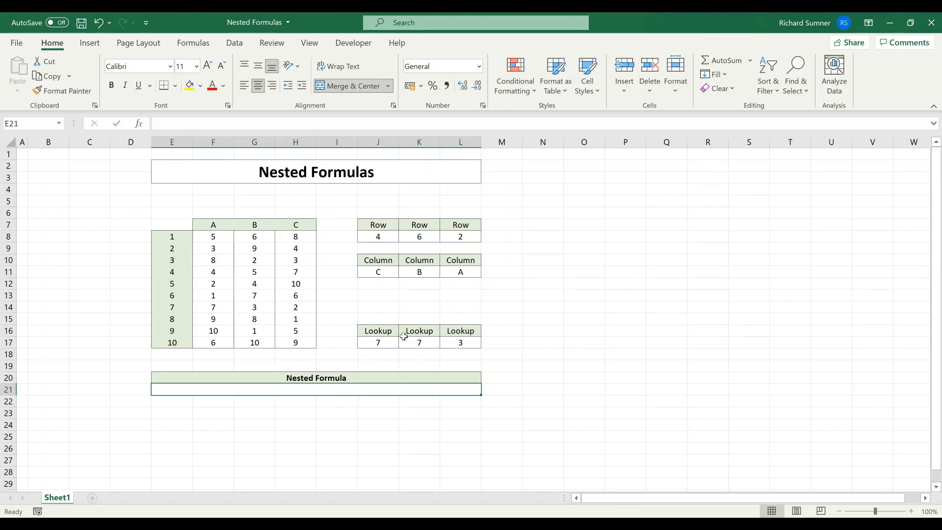
left_click(395, 342)
left_click(410, 341)
left_click(452, 342)
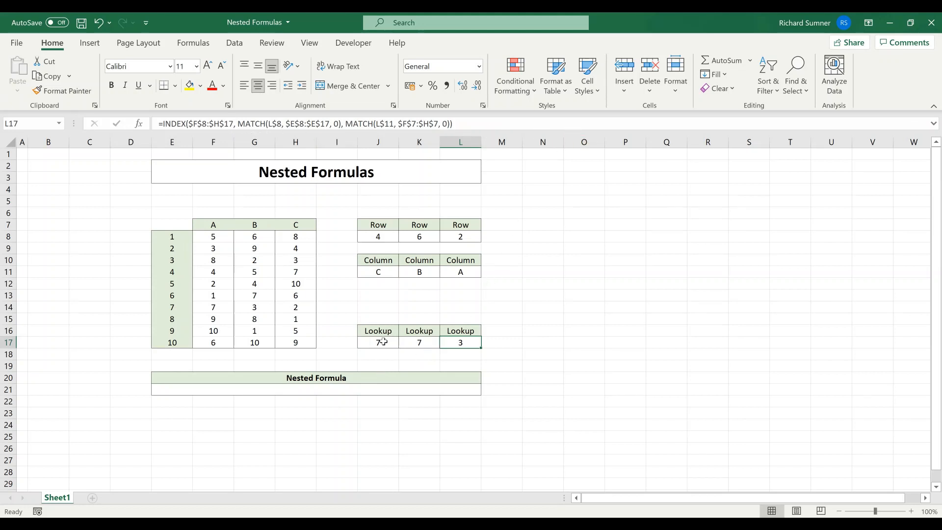
Step: Build the formula =J17/K17+L17 in the merged cell E21 under the Nested Formula heading
left_click(369, 388)
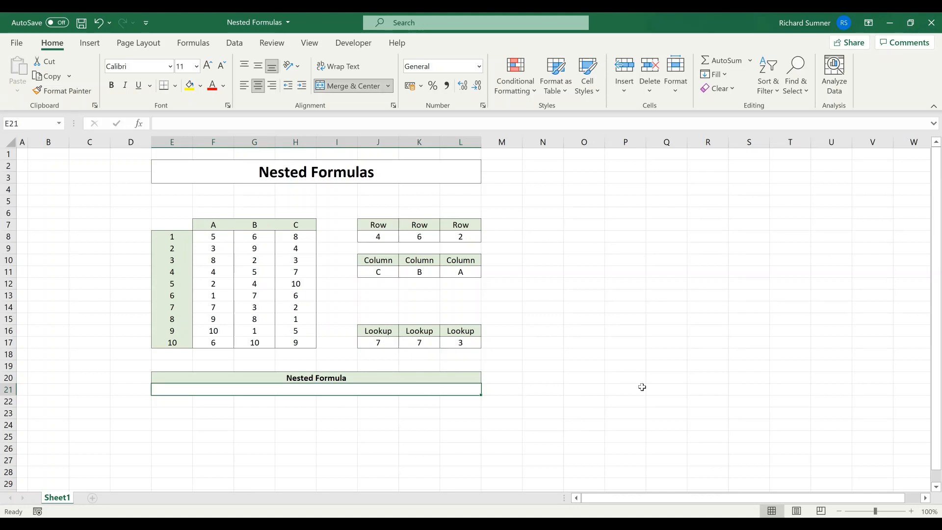
type("=")
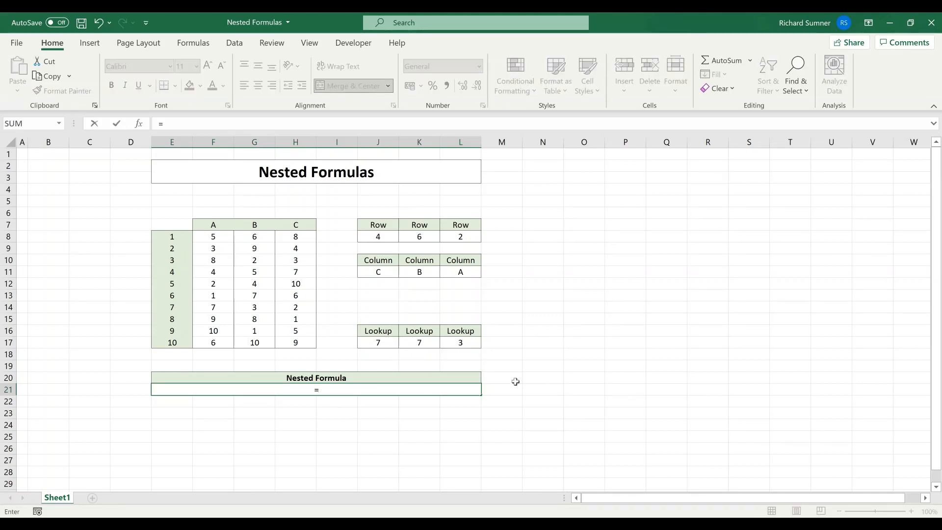
left_click(387, 342)
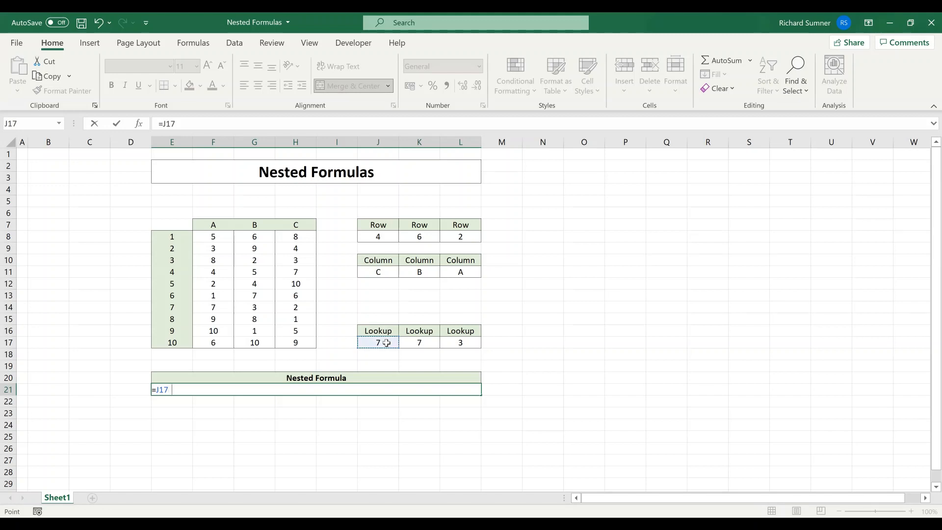
type("/")
left_click(411, 343)
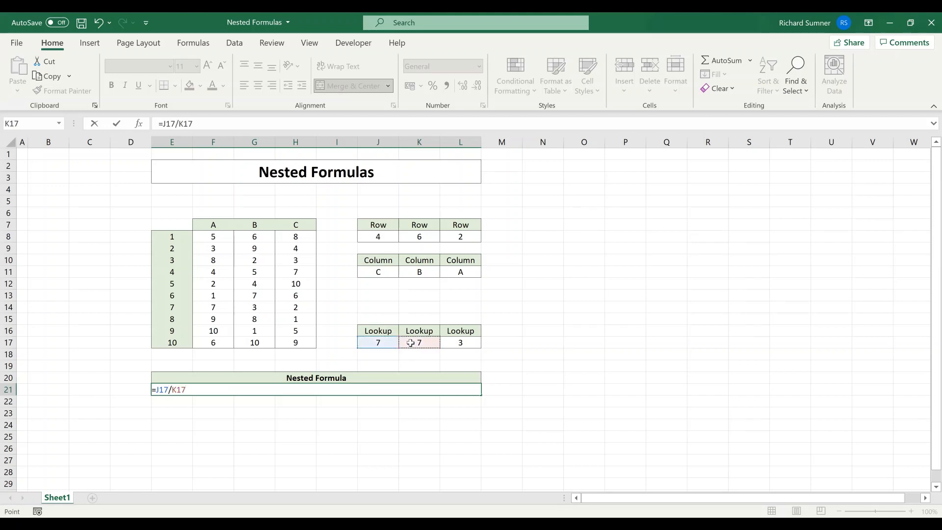
type("+")
left_click(447, 345)
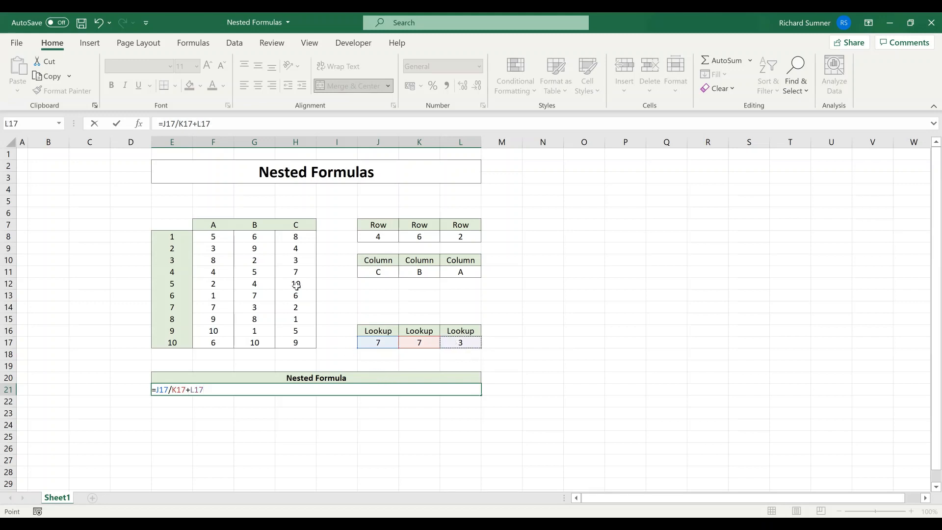
Step: Enclose the division in parentheses so that E21 holds =(J17/K17)+L17, and commit the formula
left_click(163, 128)
type("(")
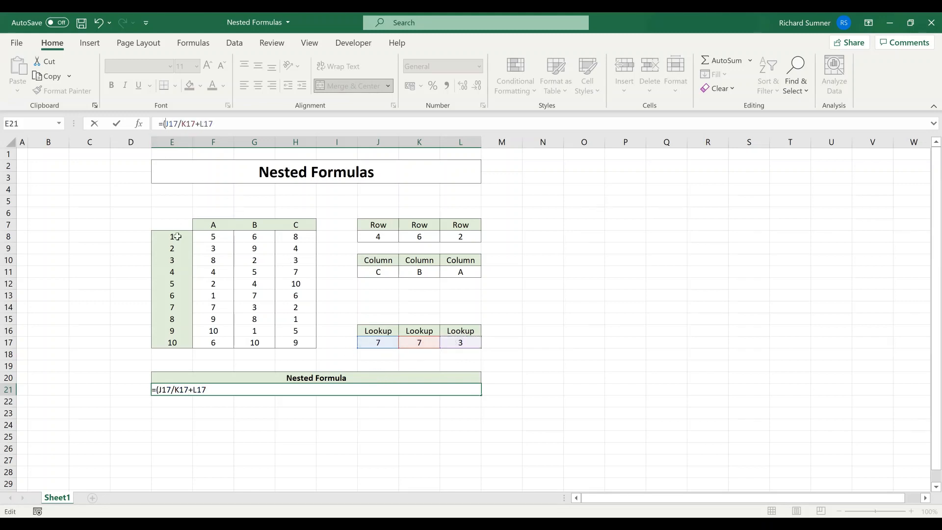
left_click(195, 125)
type(")")
key("Return")
key("Up")
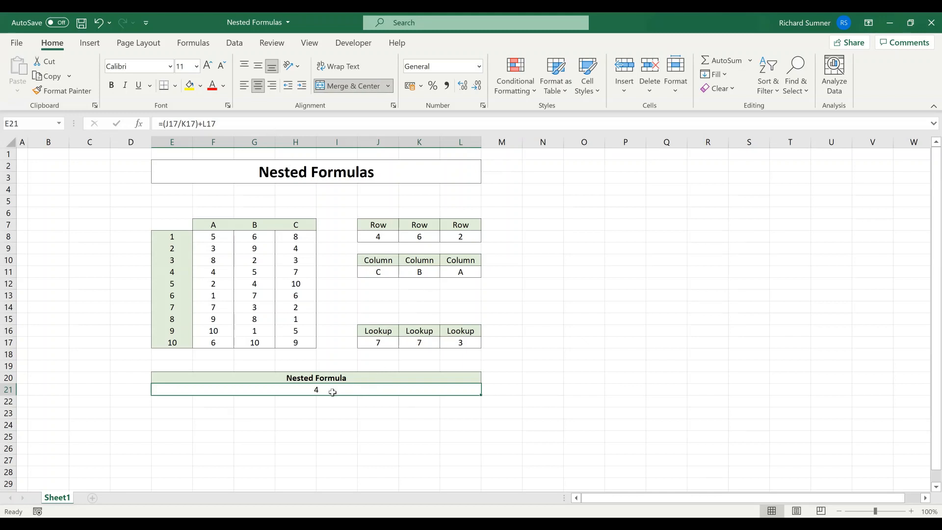
Step: Review the lookup formulas in K17 and L17 and the combined formula in E21
left_click(423, 341)
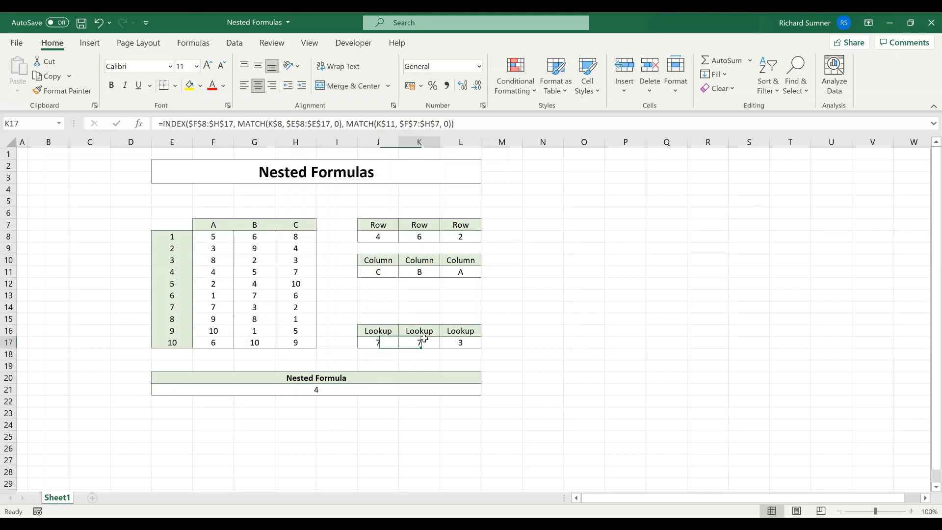
left_click(463, 339)
left_click(339, 393)
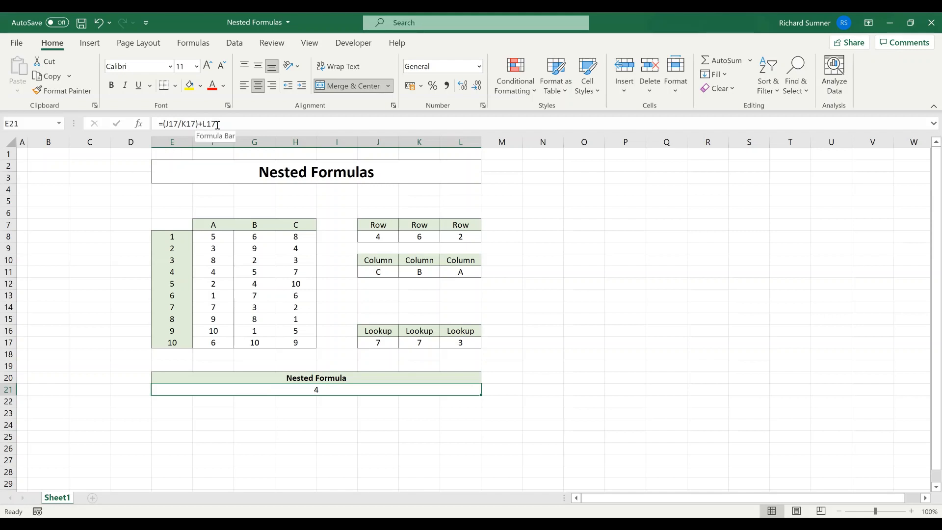
key("Down")
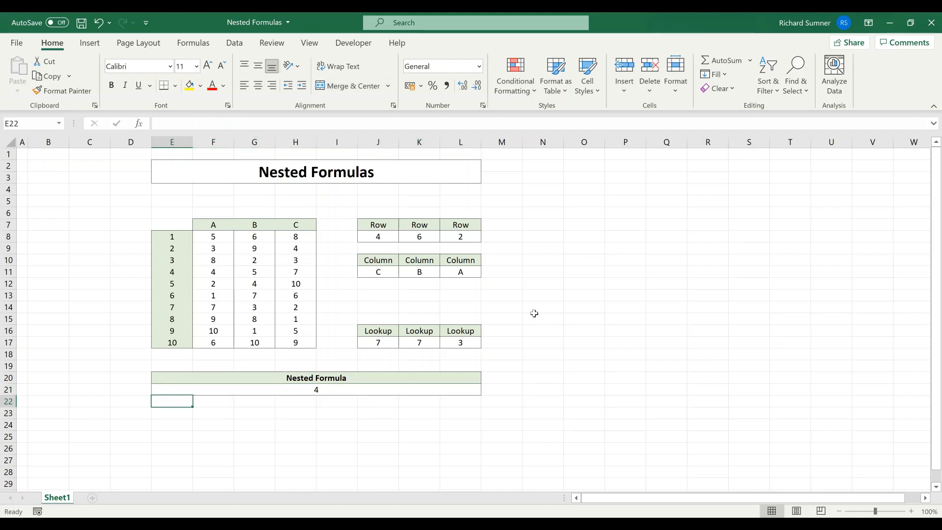
Step: Replace the cell references in the E21 formula with plain numbers, making it =7/7+3
key("Up")
key("Up")
key("Down")
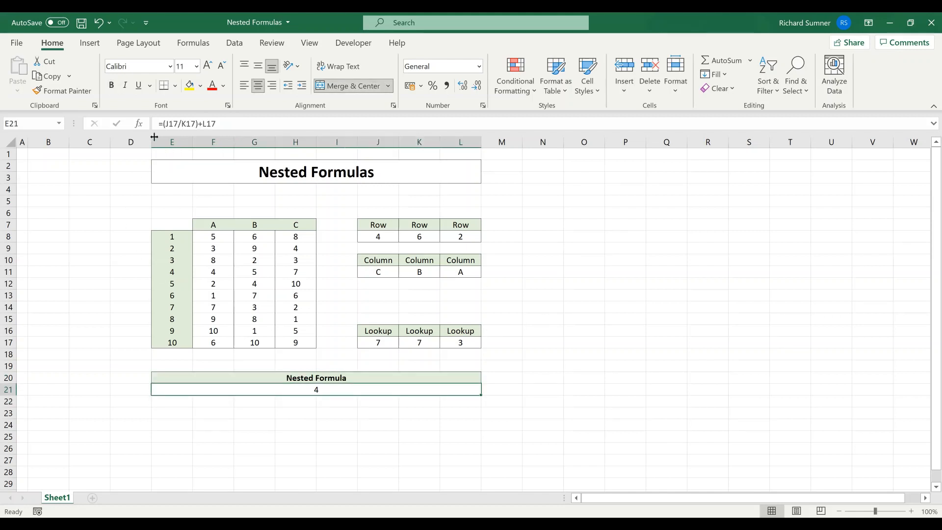
left_click_drag(164, 125, 347, 124)
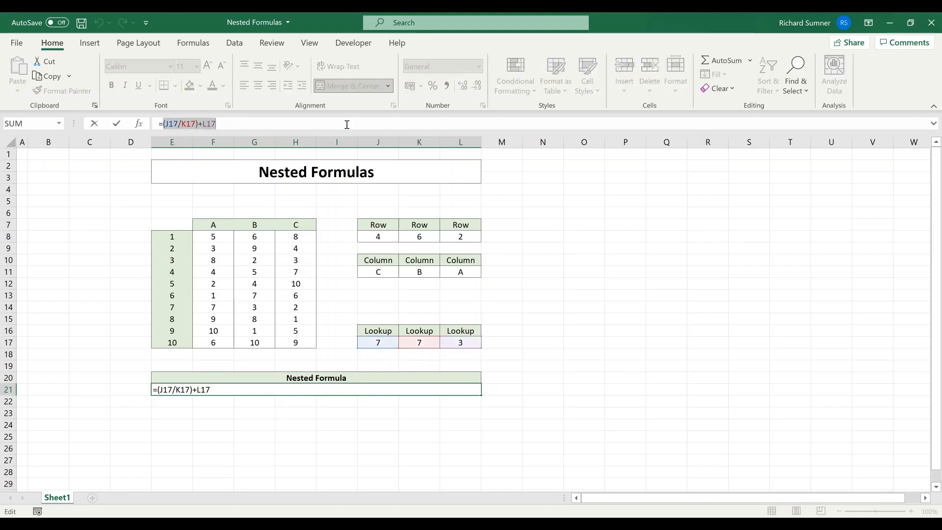
key("Delete")
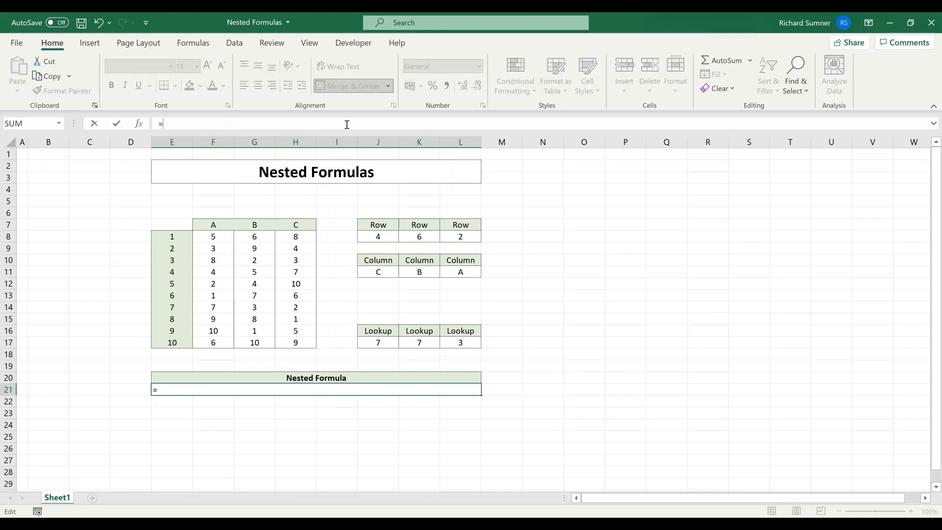
type("7/7+3")
Step: Enclose the division in parentheses so that E21 holds =(7/7)+3, and commit the formula
left_click(166, 124)
type("(")
left_click(179, 125)
type(")")
key("Return")
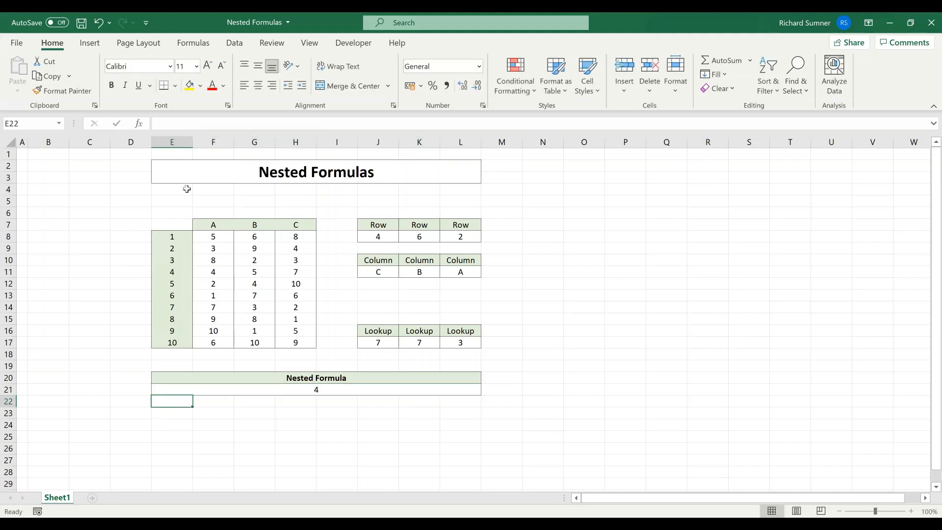
key("Up")
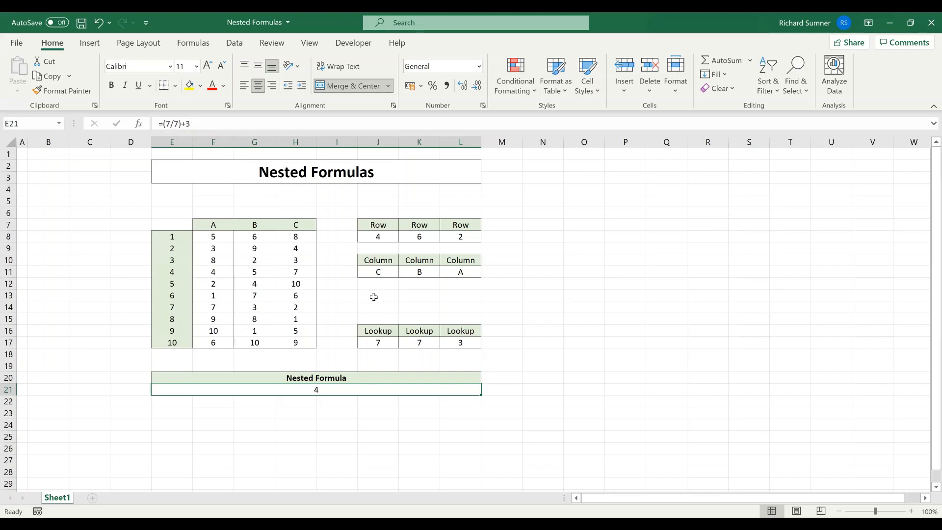
key("Down")
key("Up")
Step: Copy the INDEX MATCH expression from J17 without its equals sign, leaving the cell's formula intact
left_click(376, 342)
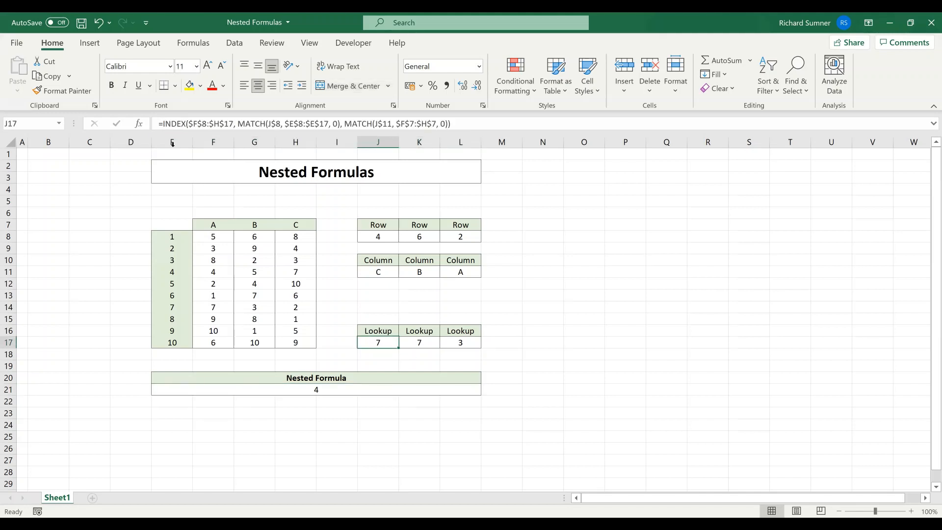
left_click_drag(163, 123, 454, 124)
right_click(410, 126)
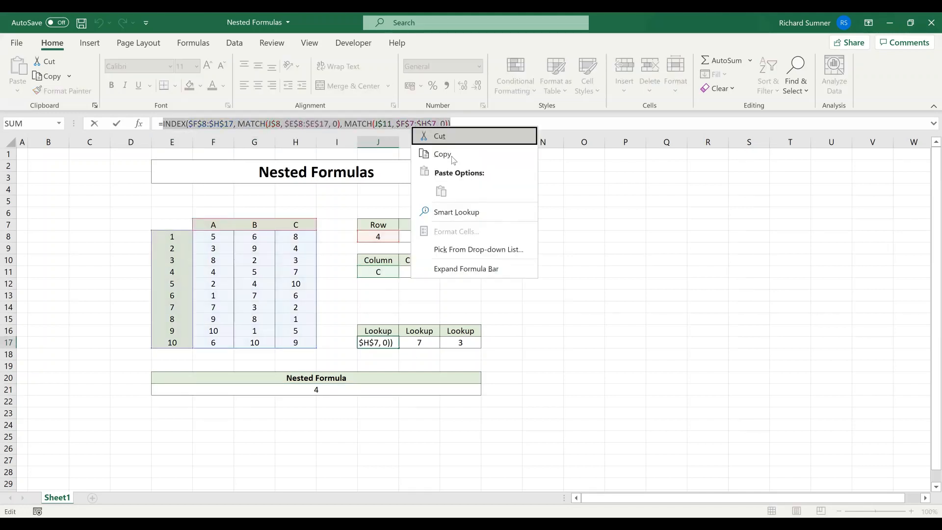
left_click(450, 154)
key("Return")
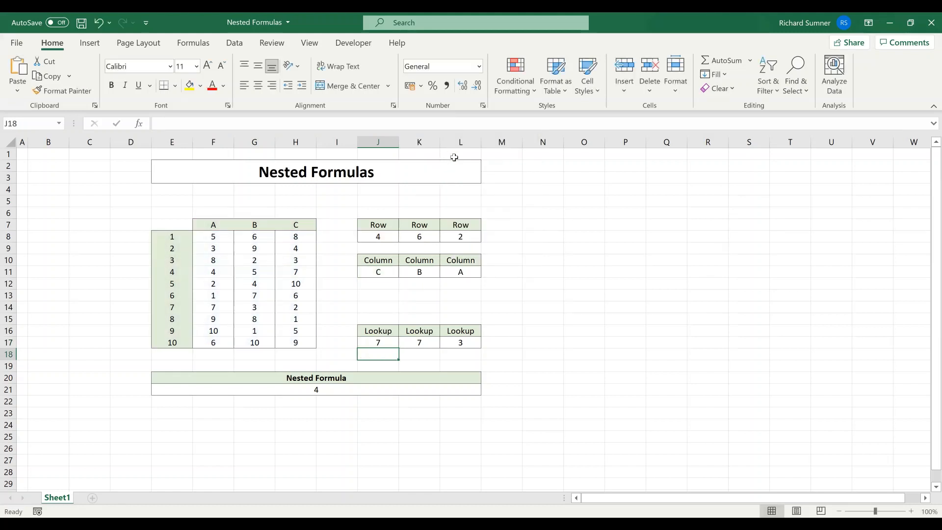
Step: Replace the first 7 in the E21 formula with the INDEX MATCH expression copied from J17, and commit it
left_click(324, 389)
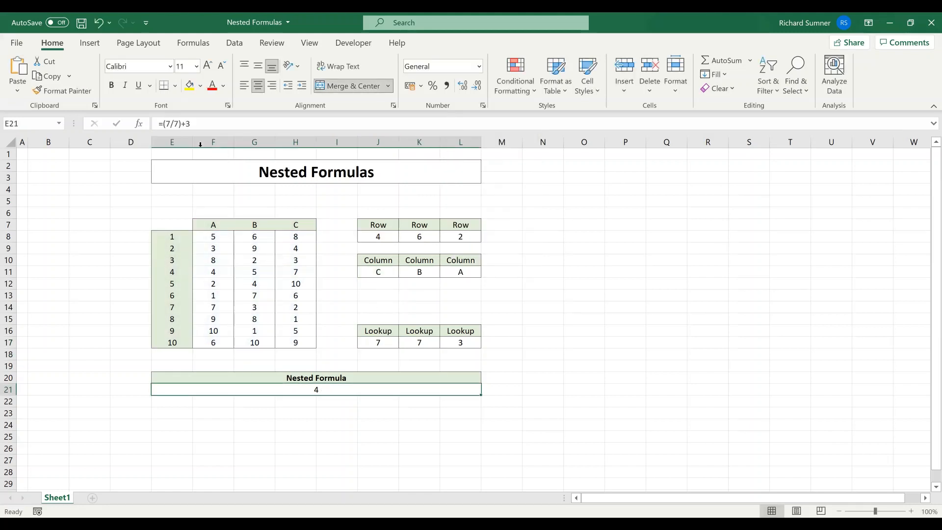
left_click(168, 124)
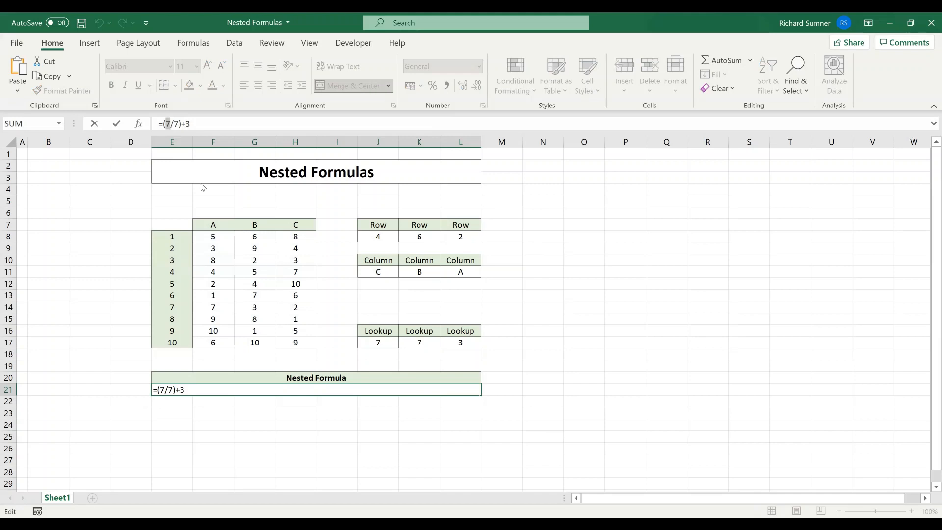
right_click(168, 126)
left_click(196, 188)
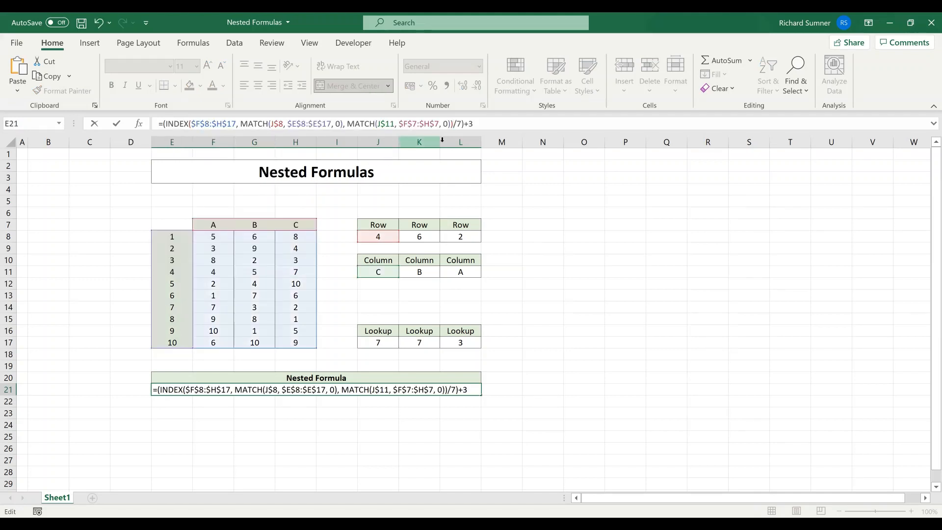
double_click(460, 124)
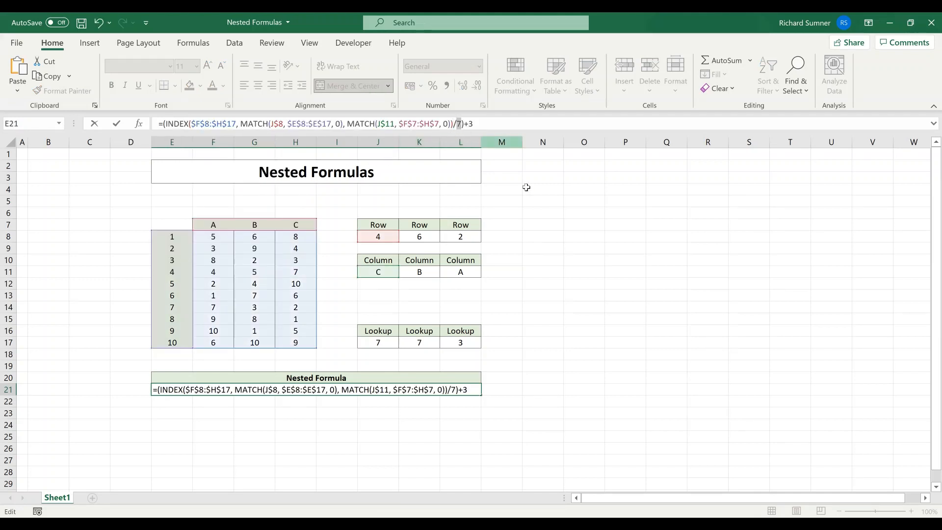
key("Return")
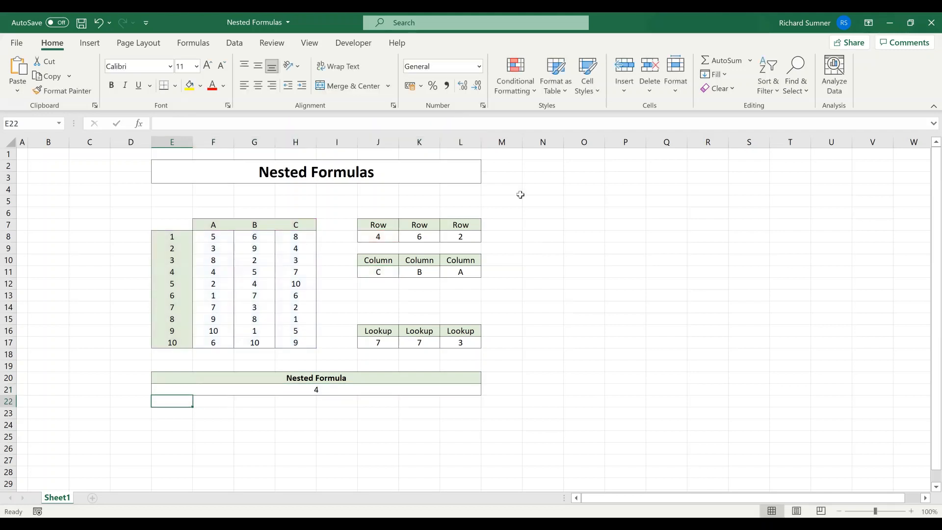
Step: Copy the INDEX MATCH expression from K17 without its equals sign
left_click(415, 342)
left_click_drag(458, 124, 163, 124)
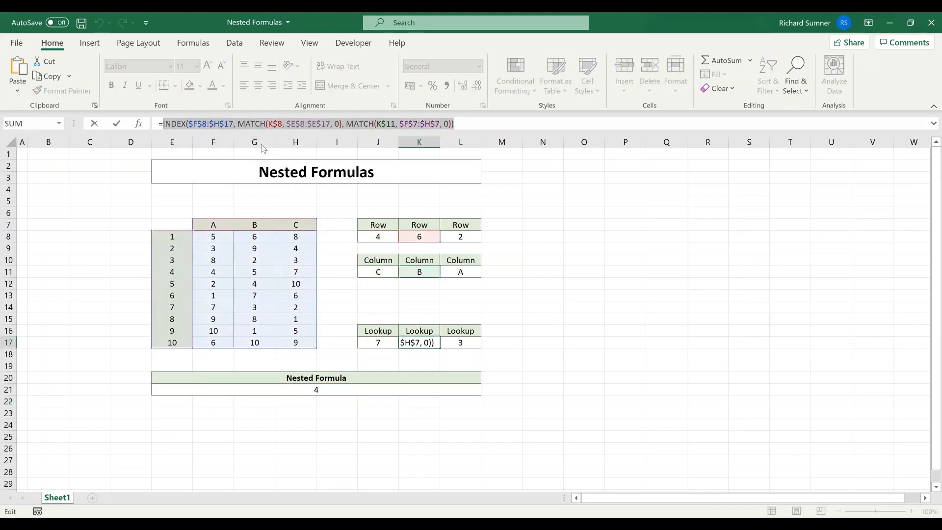
key("Return")
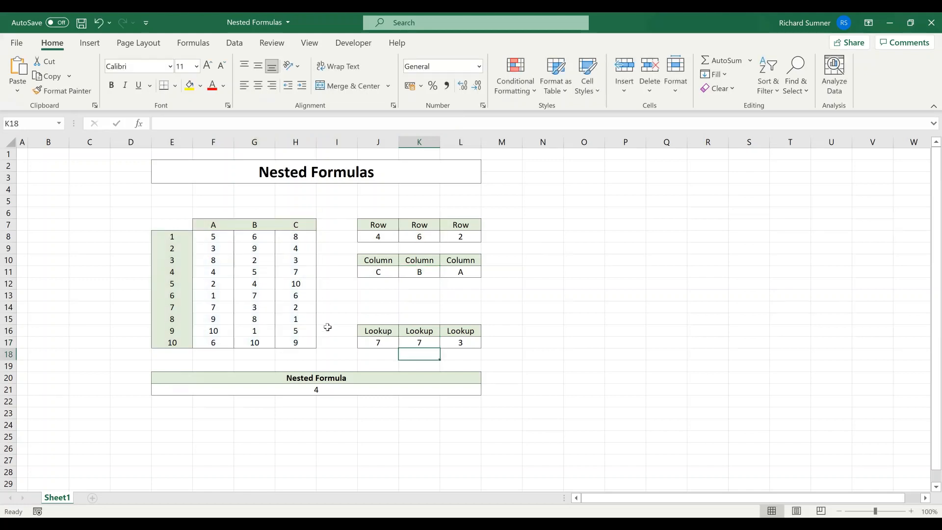
Step: Replace the divisor 7 in the E21 formula with the INDEX MATCH expression copied from K17, and commit it
left_click(331, 388)
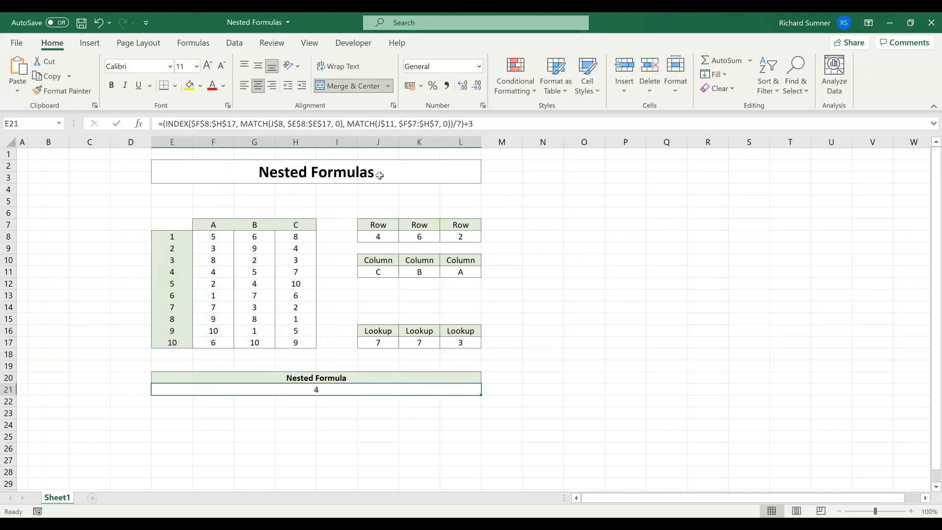
left_click(458, 124)
right_click(457, 124)
left_click(488, 191)
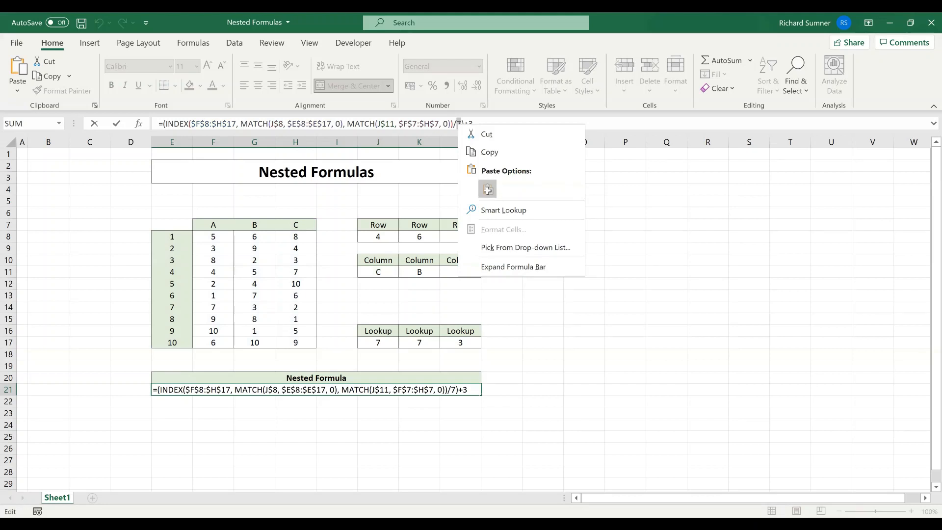
key("Return")
key("Up")
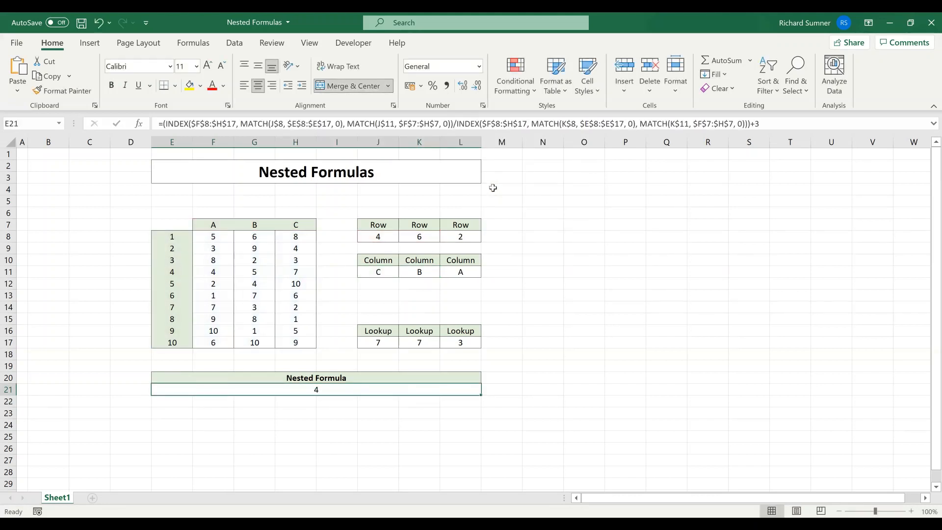
Step: Copy the INDEX MATCH expression from L17 without its equals sign
left_click(471, 340)
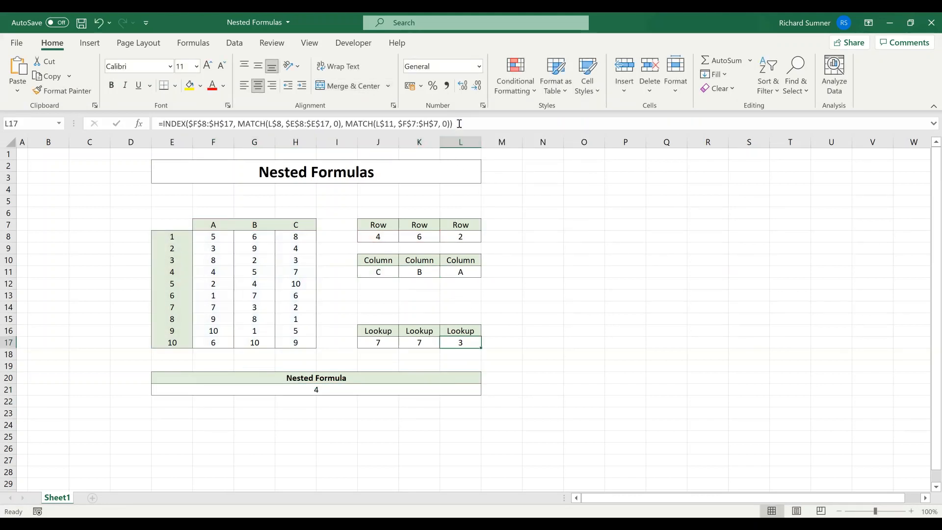
left_click_drag(459, 124, 163, 123)
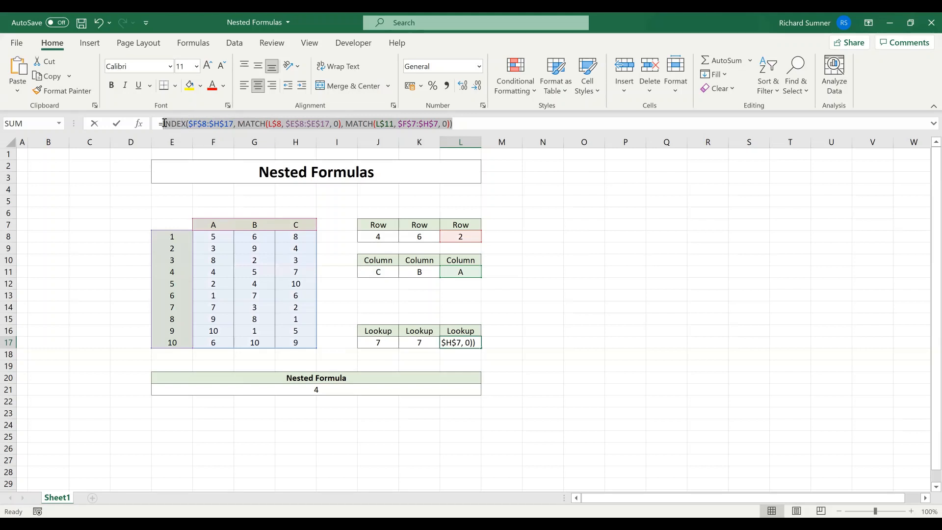
right_click(209, 129)
left_click(234, 153)
key("Return")
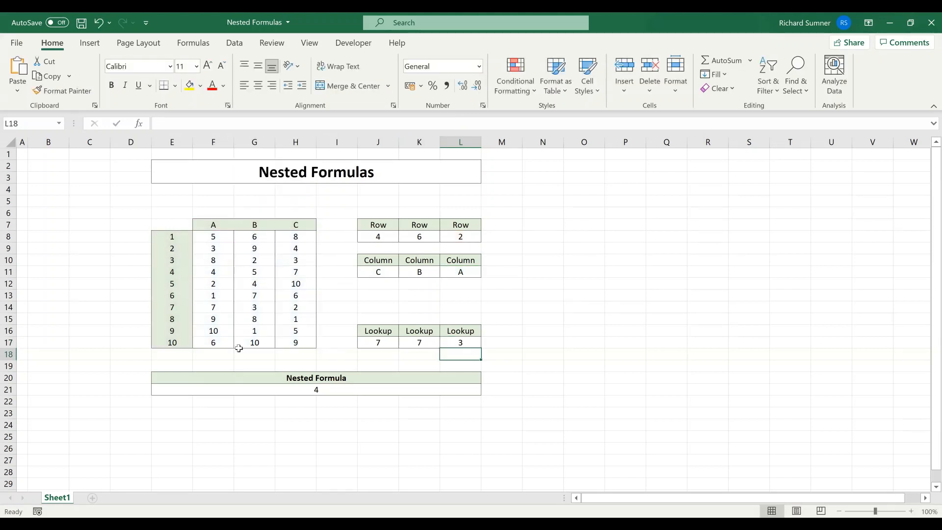
Step: Replace the added 3 at the end of the E21 formula with the INDEX MATCH expression copied from L17, and commit it
left_click(292, 386)
left_click(756, 124)
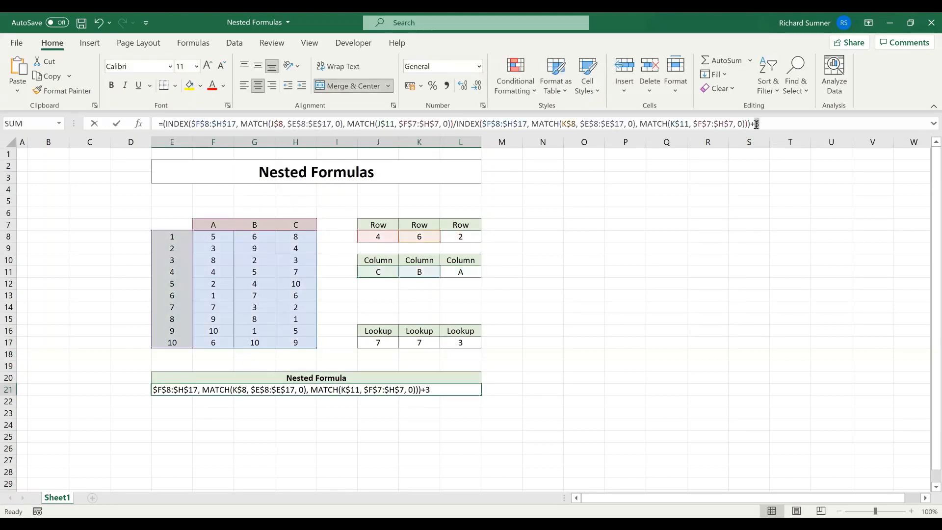
right_click(756, 124)
left_click(783, 189)
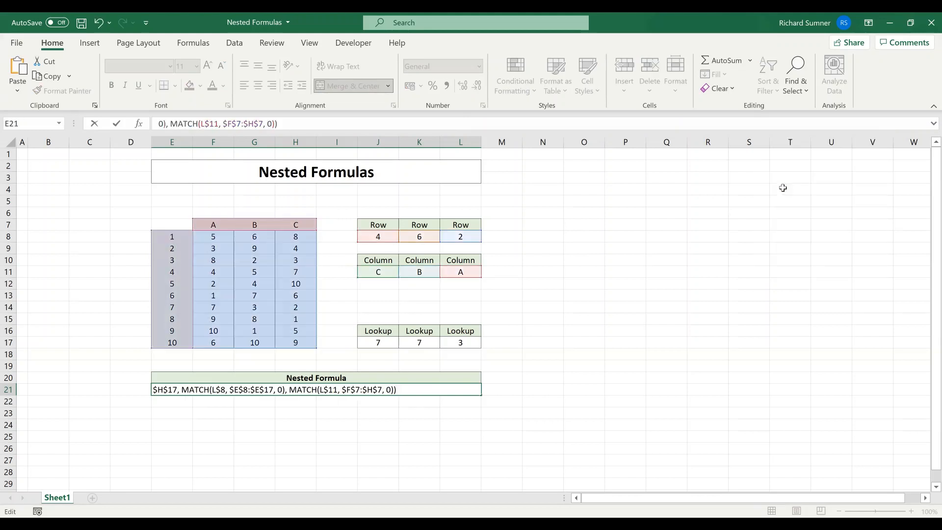
key("Return")
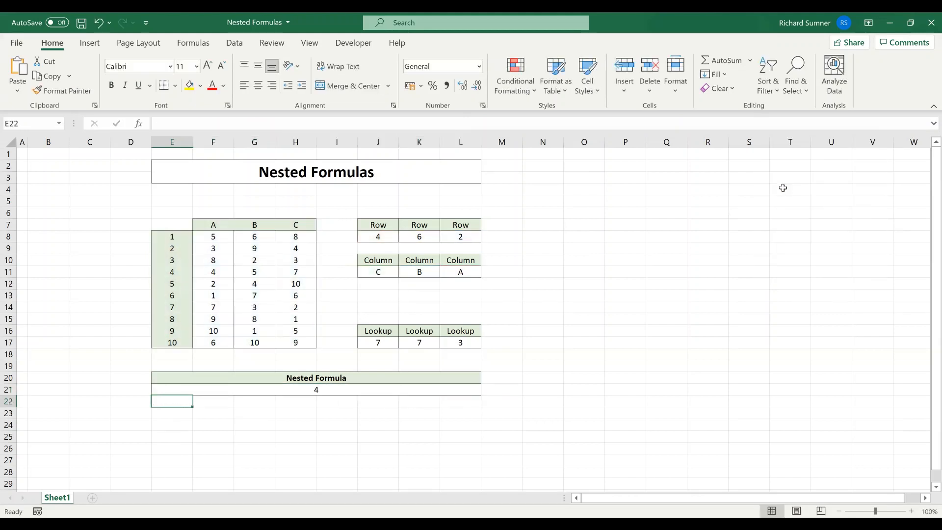
Step: Review the nested formula in E21 against the separate lookup formulas in J17, K17 and L17
left_click(358, 389)
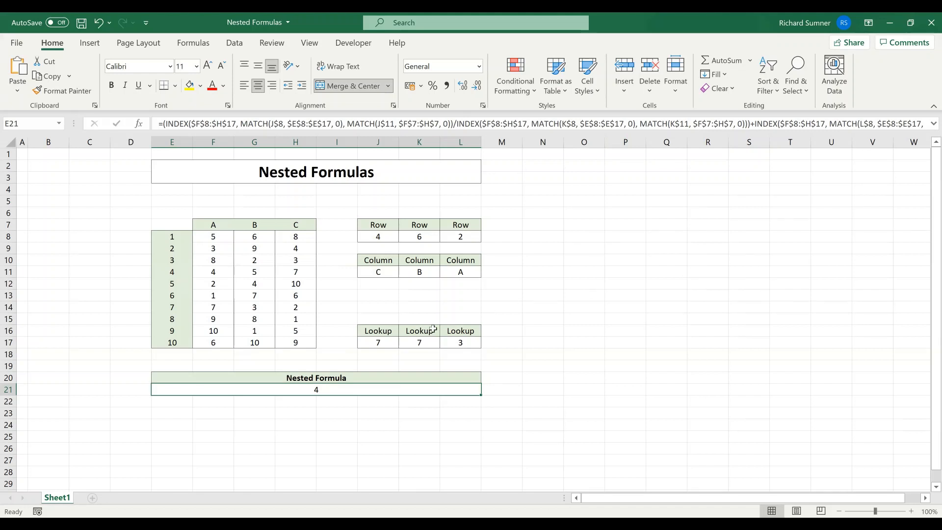
left_click(395, 342)
left_click(411, 344)
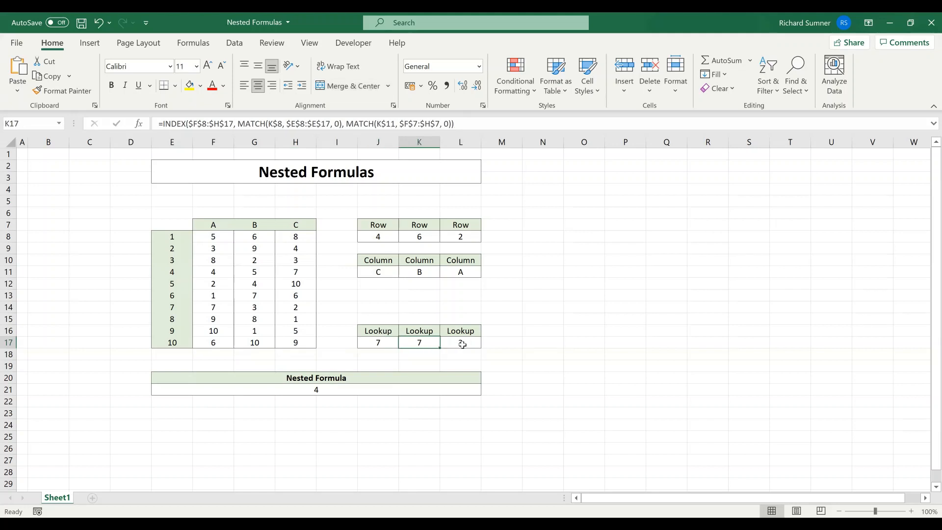
left_click(462, 344)
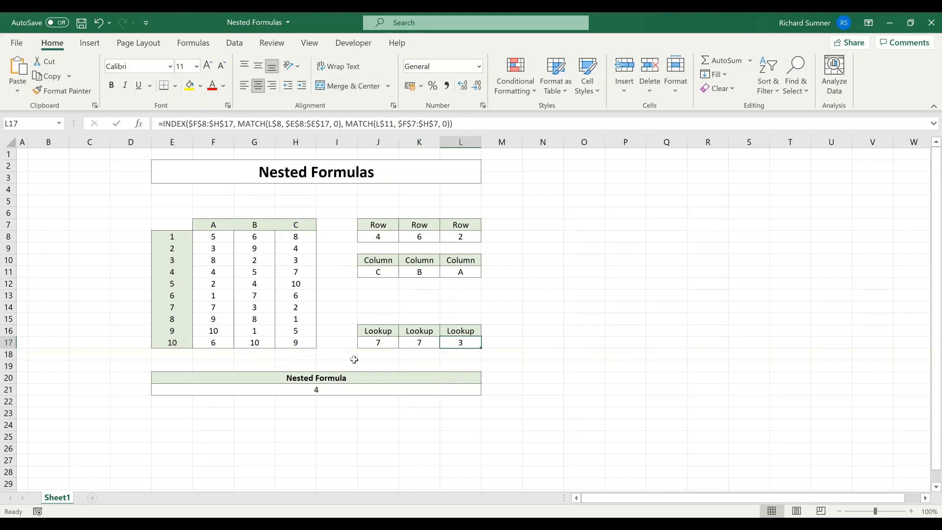
left_click_drag(362, 330, 475, 339)
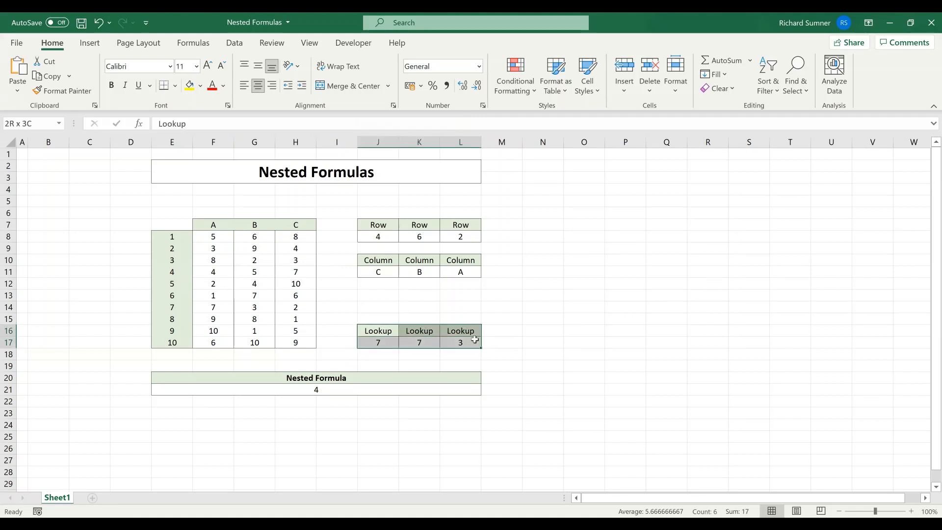
left_click(594, 340)
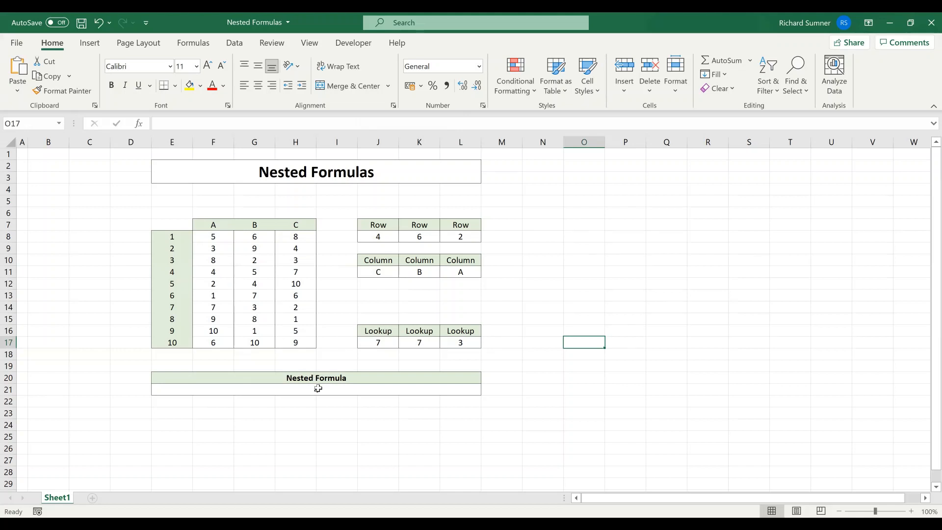
left_click(318, 388)
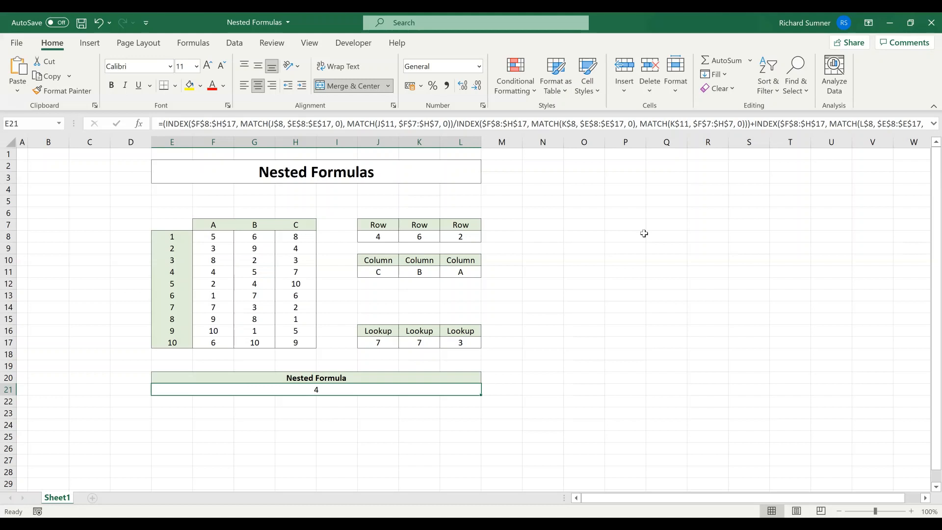
left_click(277, 407)
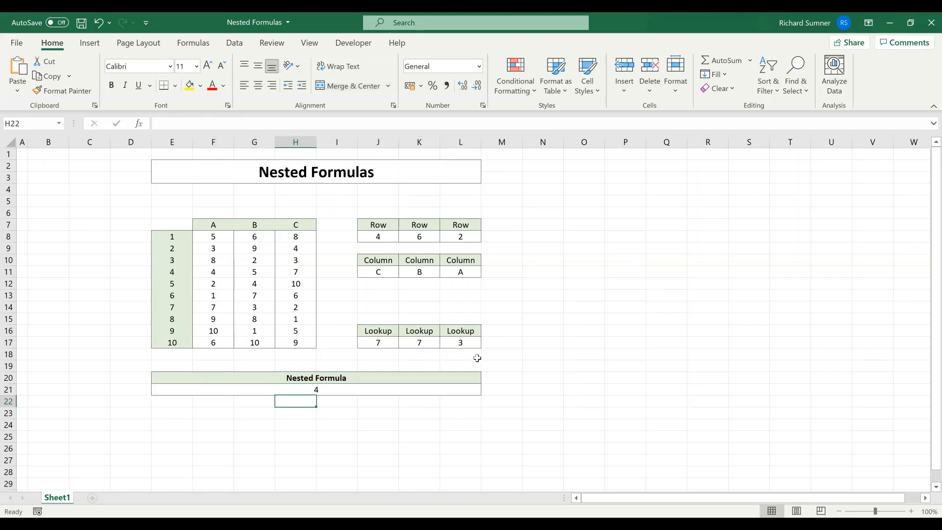